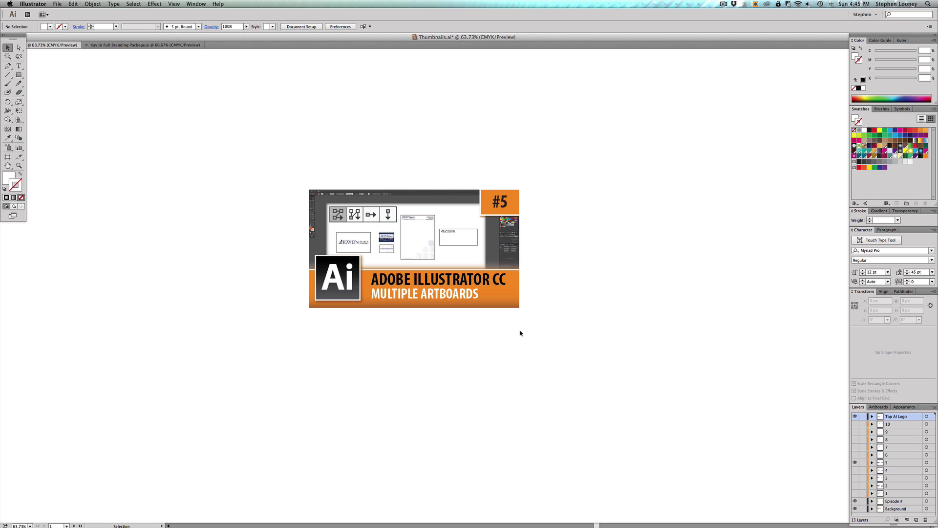
left_click_drag(295, 175, 537, 328)
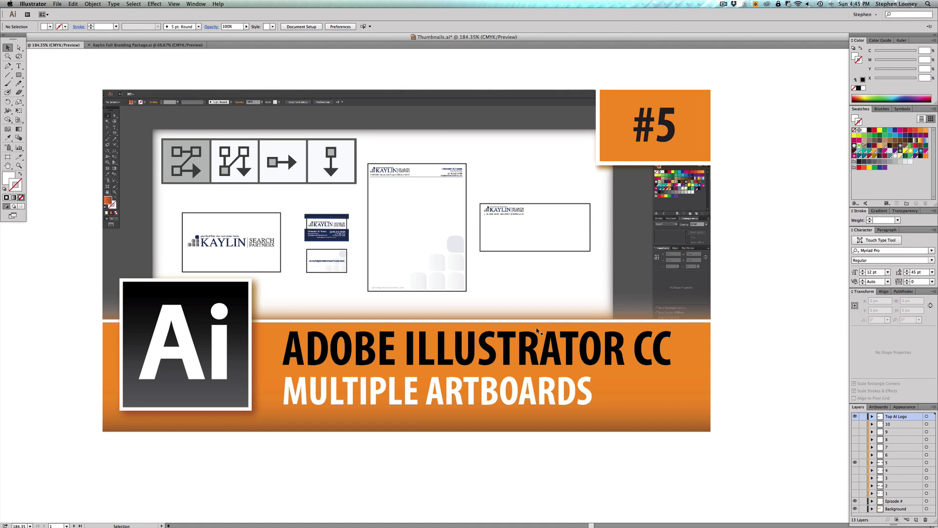
key("super+1")
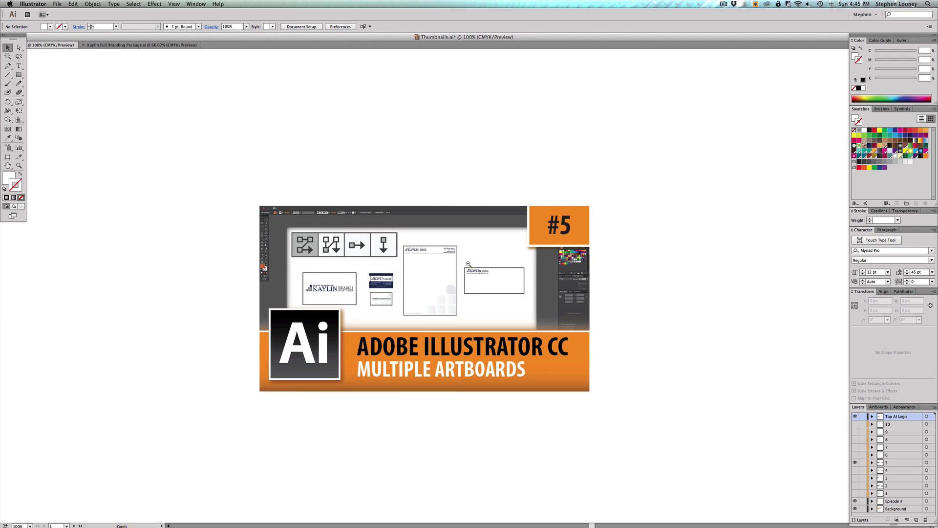
key("super+minus")
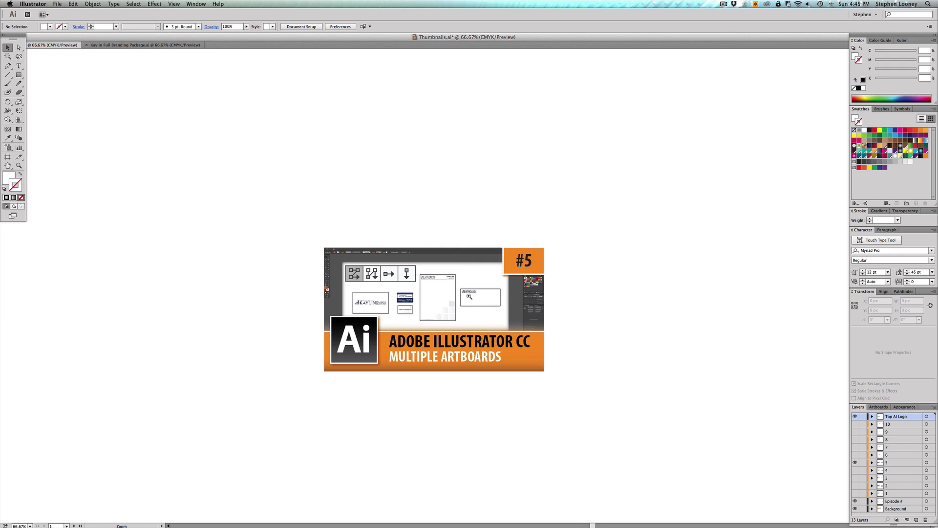
left_click(469, 296)
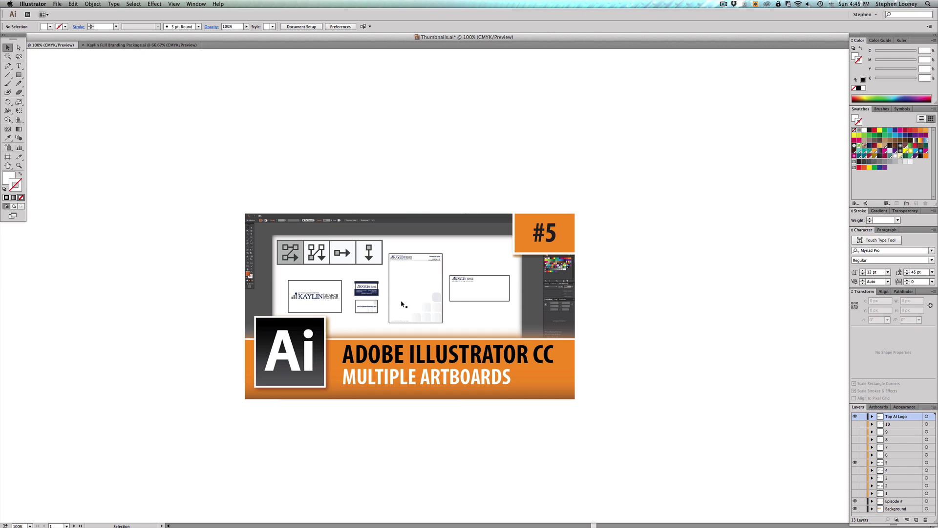
- Switch to the Kaylin Full Branding Package document and select the logo artwork on the first artboard, then clear the selection
left_click(158, 47)
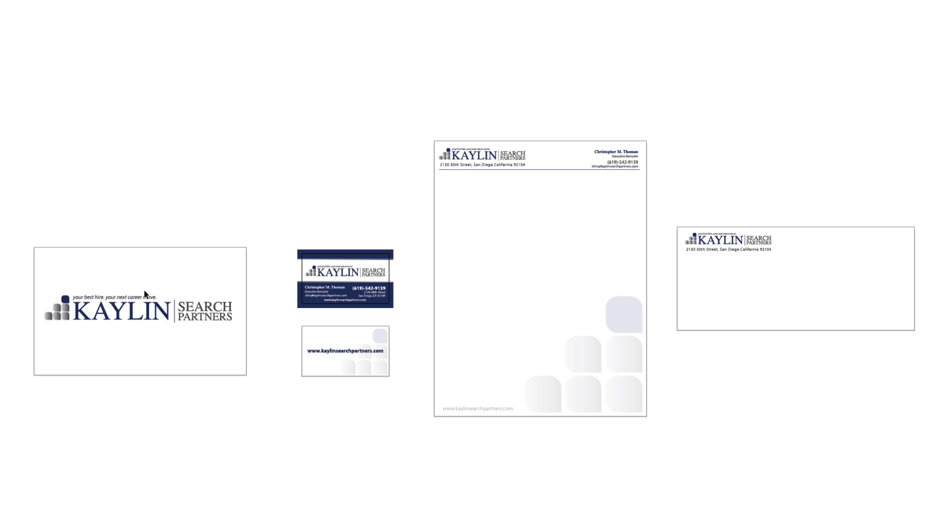
left_click_drag(56, 281, 224, 333)
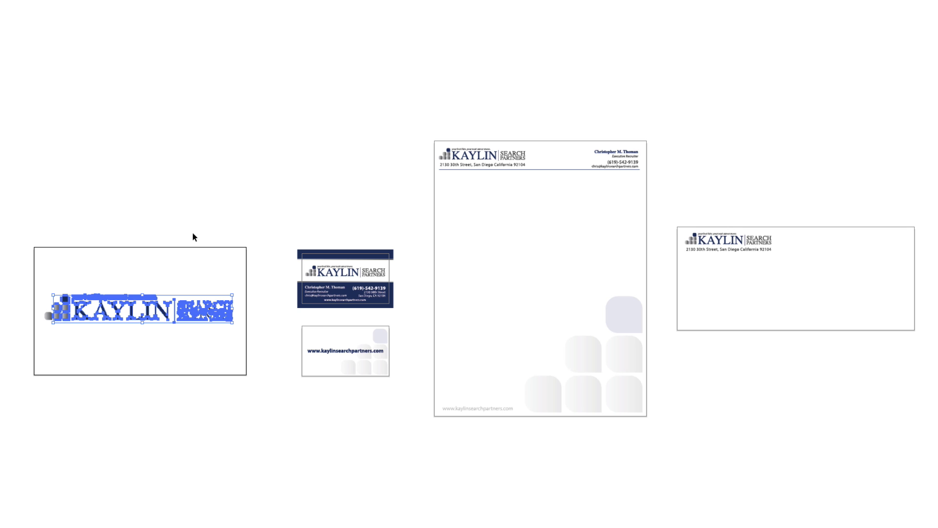
left_click(160, 260)
- Preview the logo artboard in Save for Web and close the preview without exporting
left_click(81, 6)
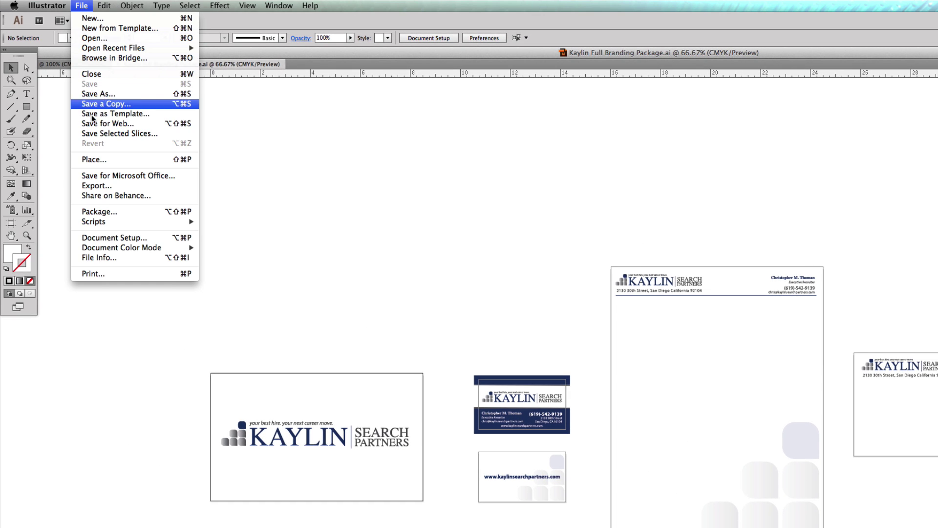
left_click(95, 124)
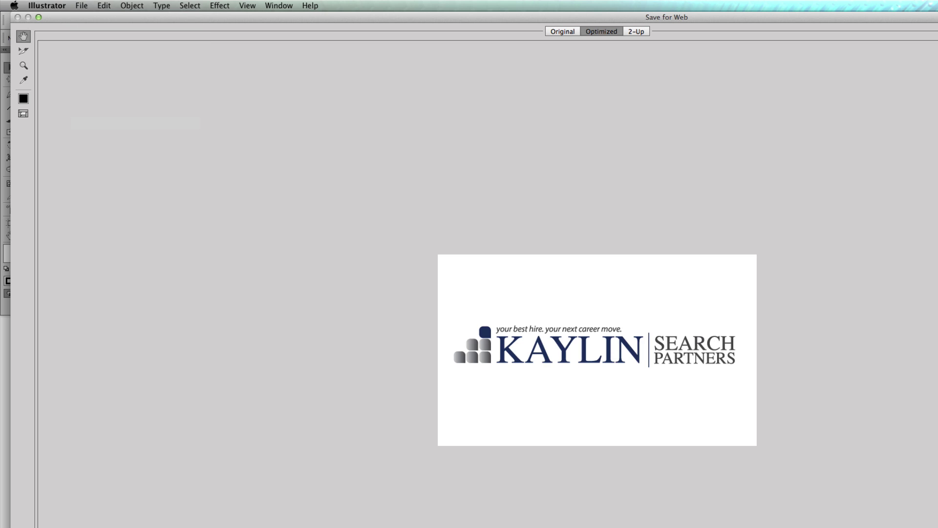
left_click(914, 58)
left_click(903, 100)
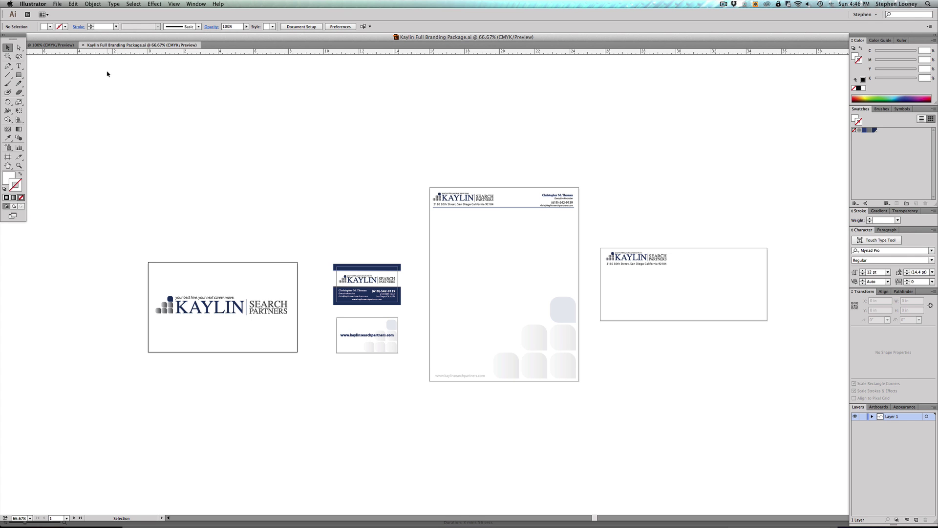
- Start a new document named TEST Artboards with the Print profile and units in inches
left_click(58, 4)
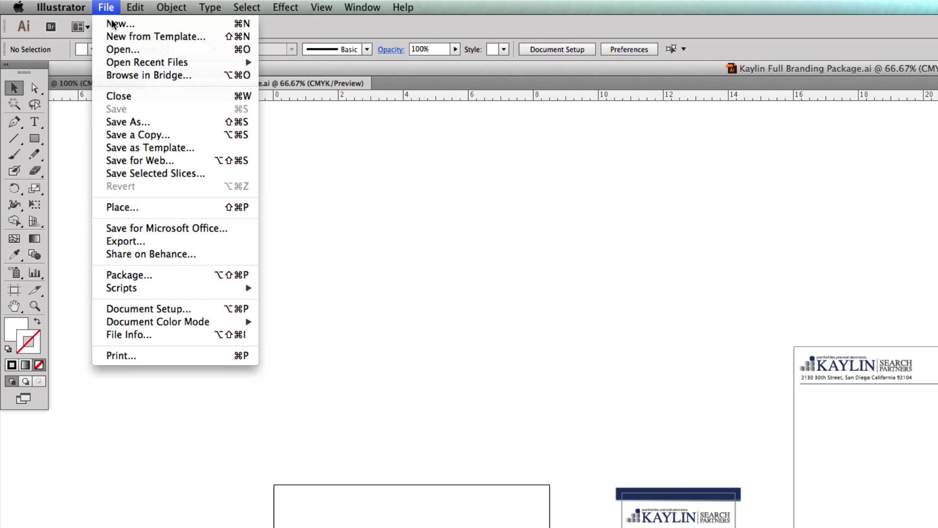
left_click(112, 23)
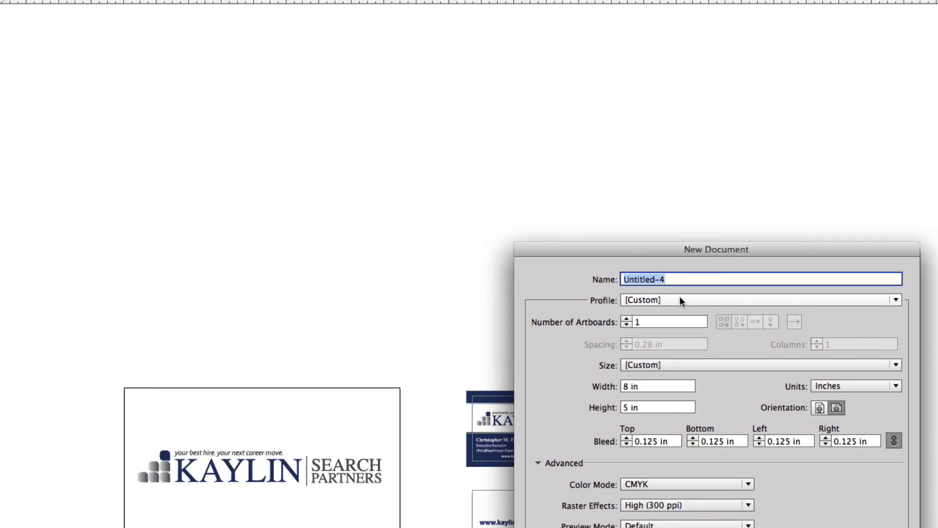
type("TEST")
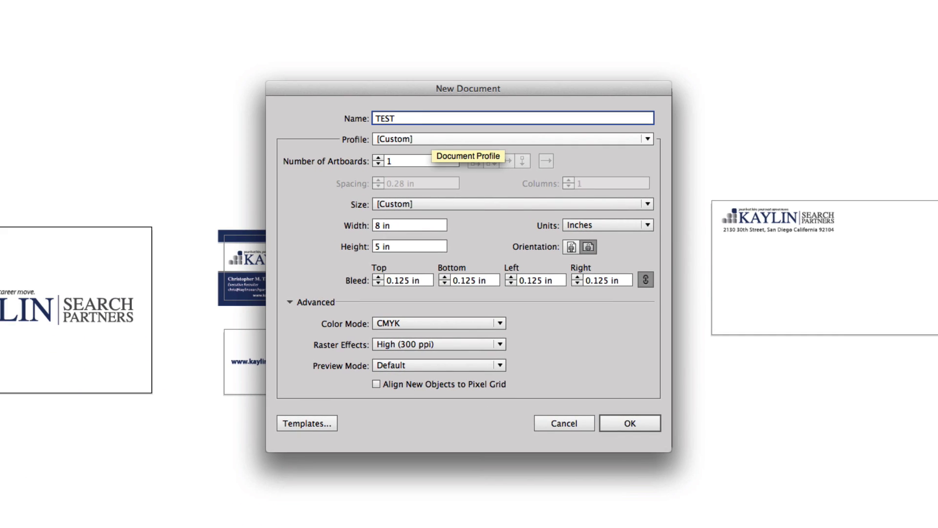
type(" Artboards")
left_click(438, 140)
left_click(435, 177)
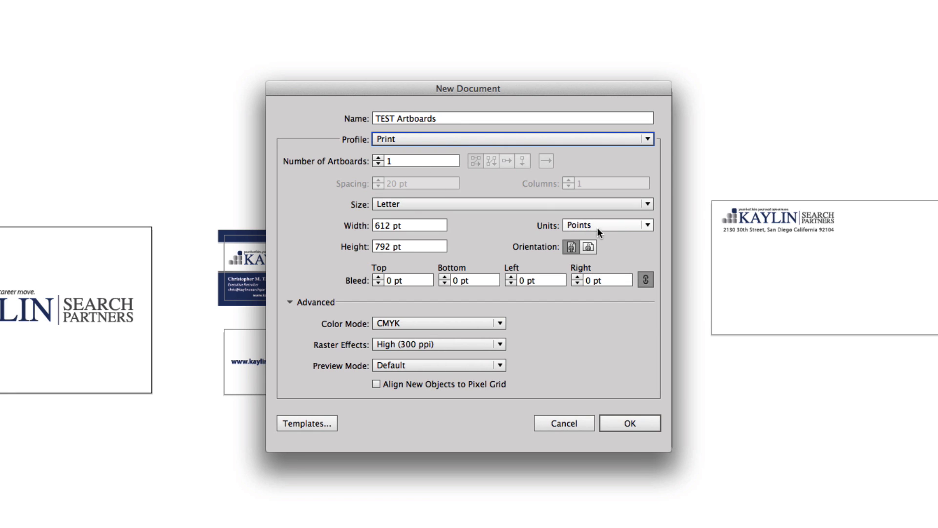
left_click(618, 227)
left_click(608, 270)
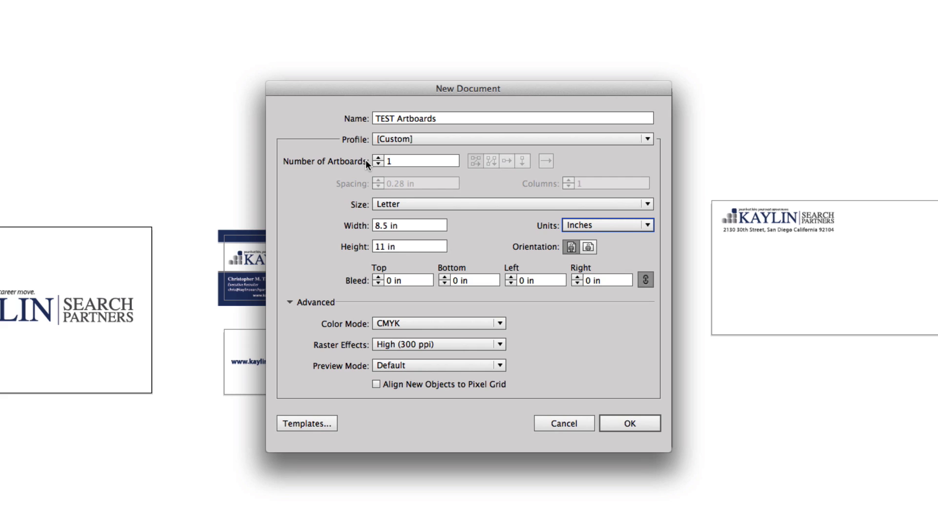
- Create the document with 4 artboards spaced 1 in apart and arranged in a single row
left_click(379, 158)
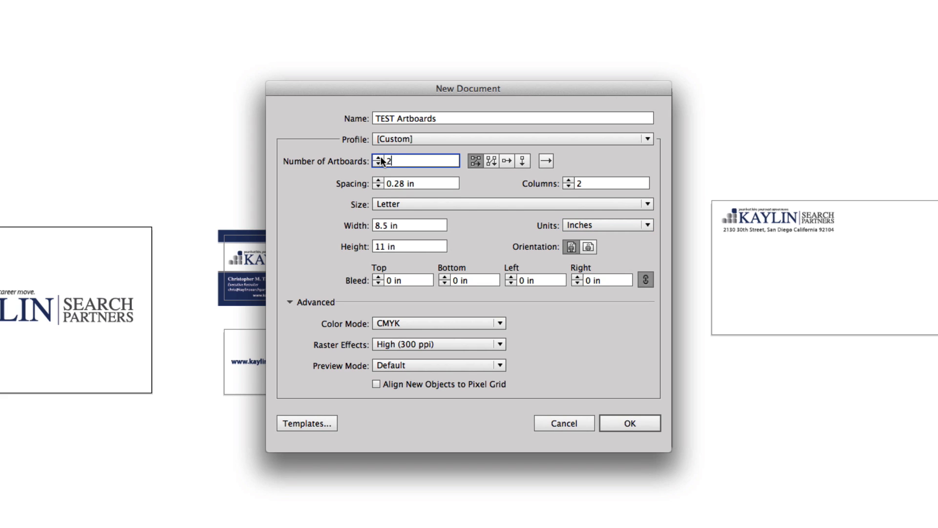
left_click(378, 158)
left_click(378, 157)
key("Tab")
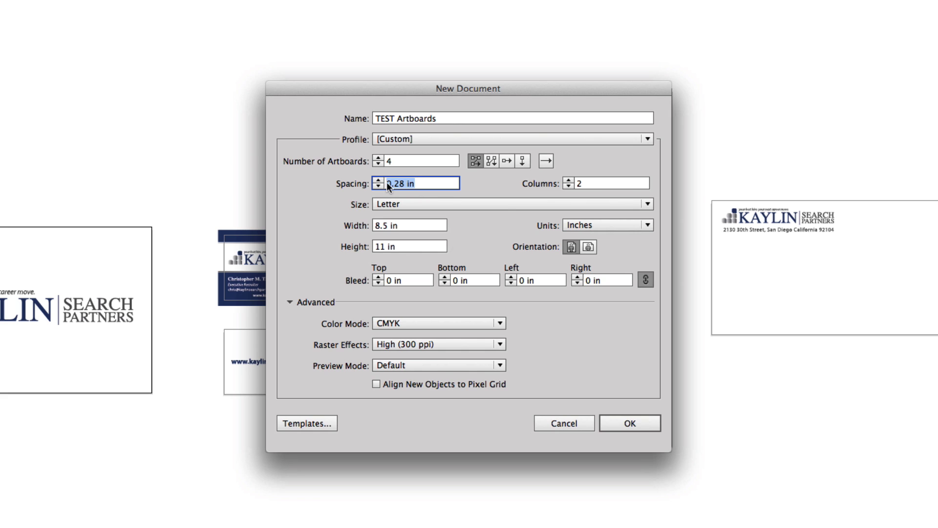
type("1")
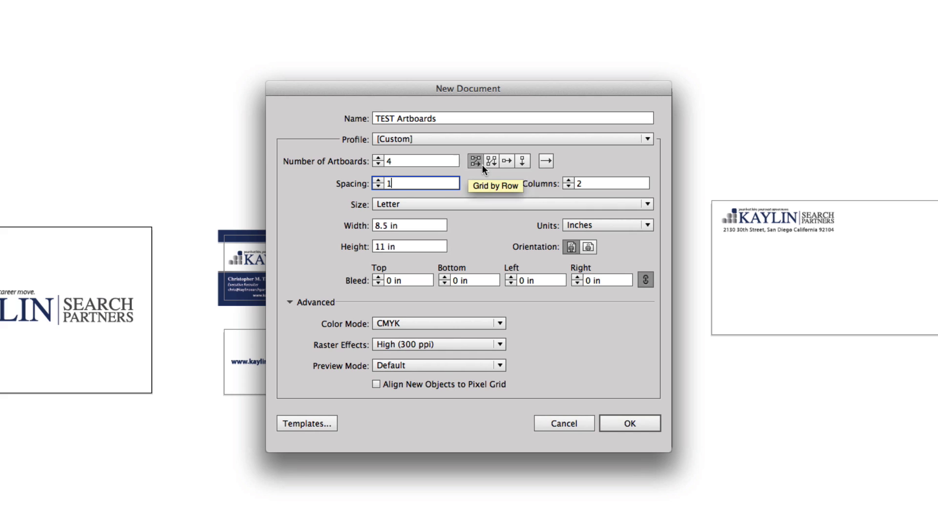
left_click(507, 160)
left_click(622, 421)
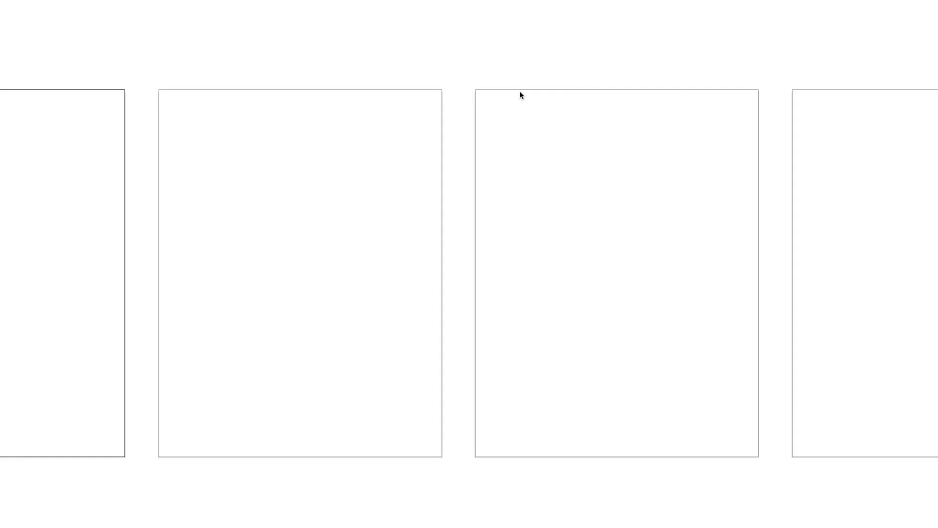
- Show the list of artboards and activate each of the four artboards in turn
key("super+minus")
key("super+minus")
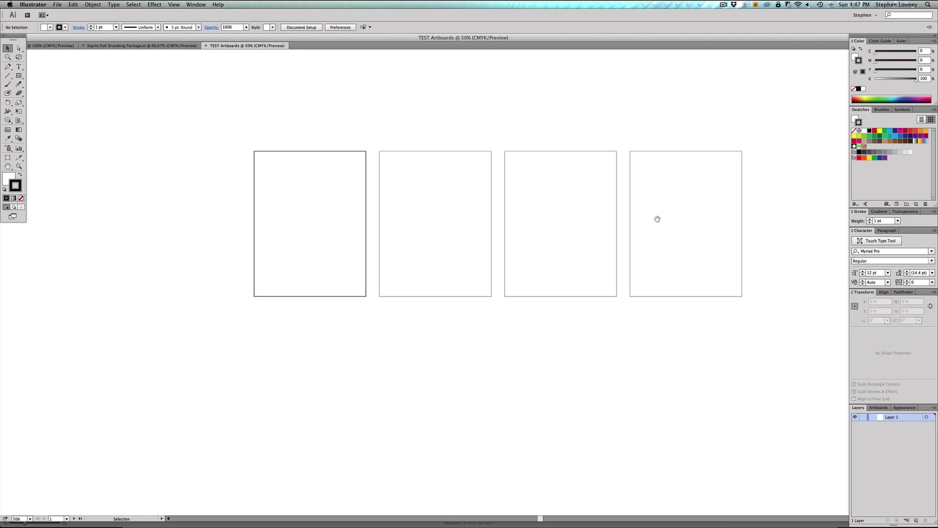
left_click_drag(655, 215, 608, 215)
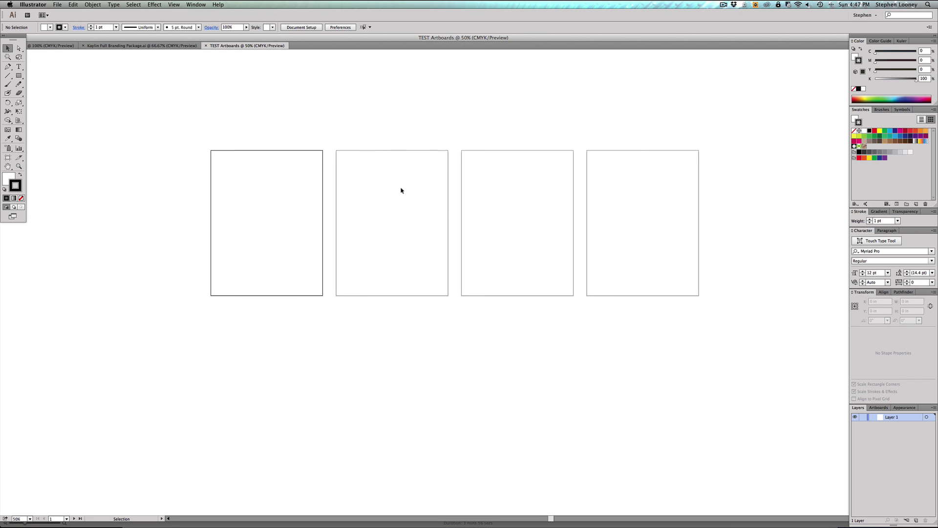
left_click(416, 202)
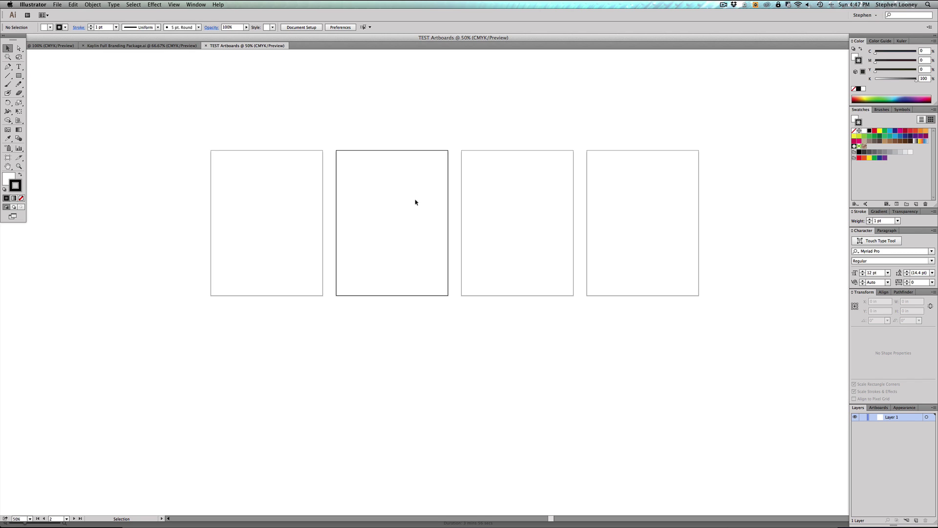
left_click(878, 408)
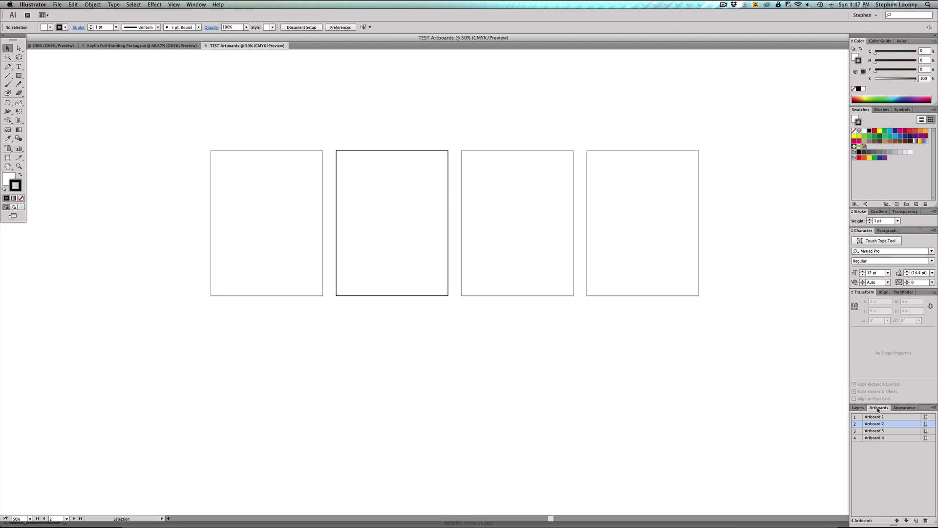
left_click(496, 217)
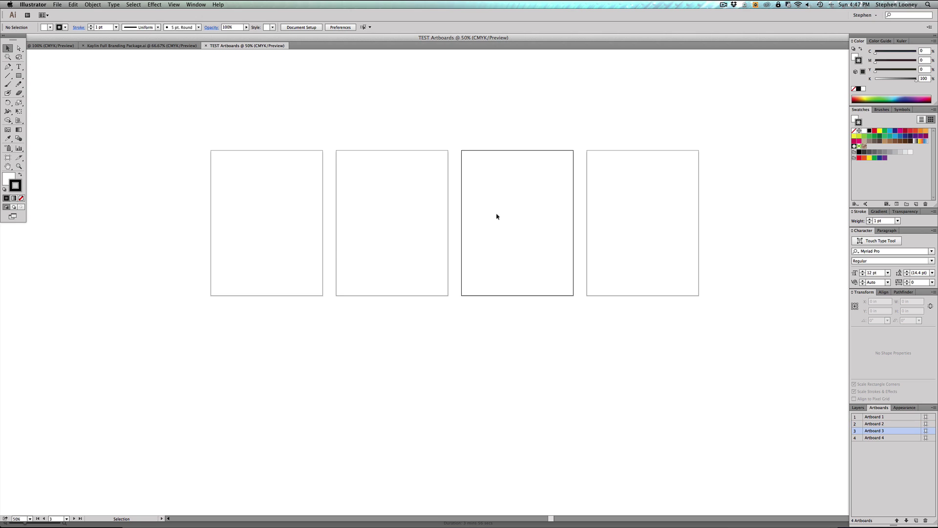
left_click(622, 221)
left_click(295, 221)
left_click(404, 222)
left_click(520, 218)
left_click(589, 218)
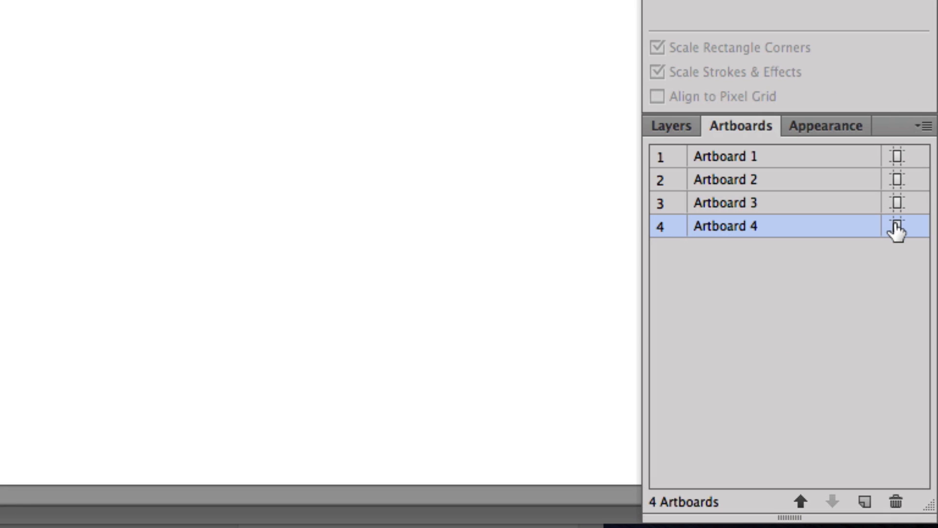
- Review the options of Artboard 4, accept them without changes and leave artboard editing
left_click(897, 226)
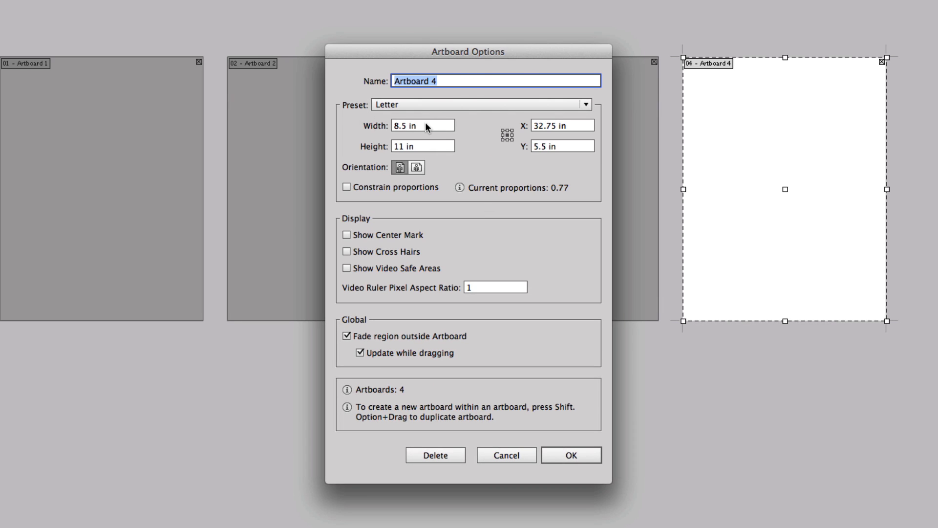
key("Return")
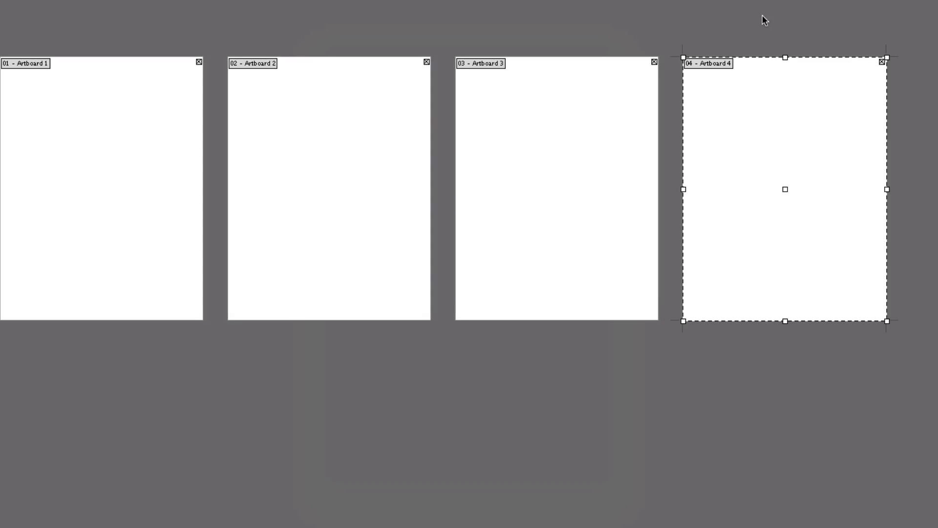
key("Escape")
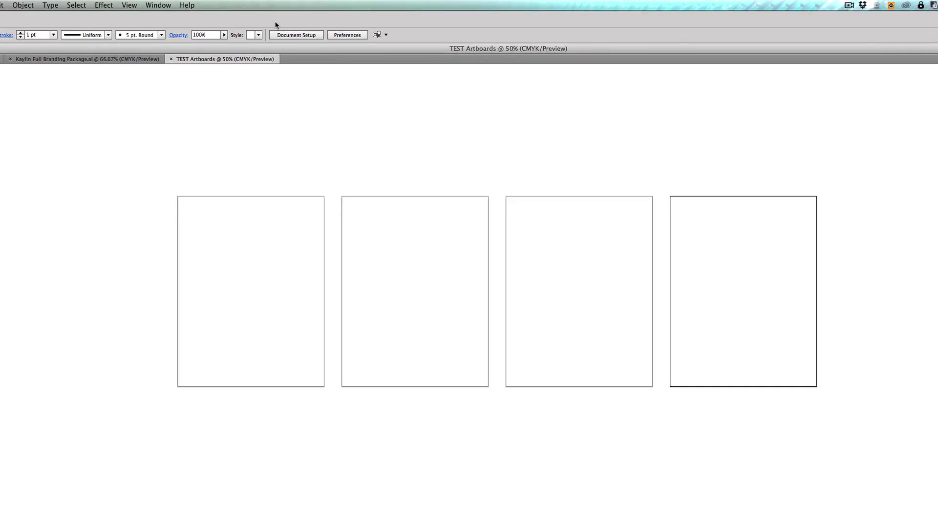
- Enter artboard editing from the document setup and select each of the four artboards in turn
left_click(295, 55)
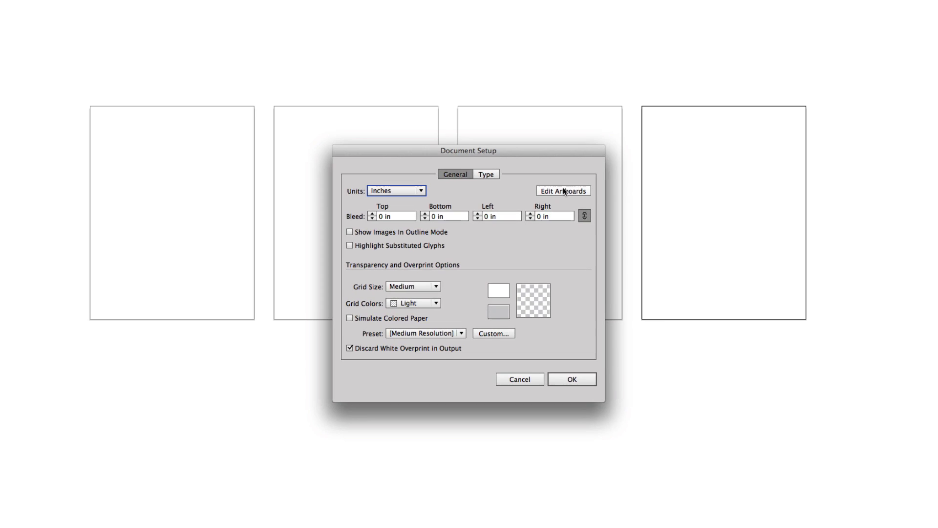
left_click(563, 190)
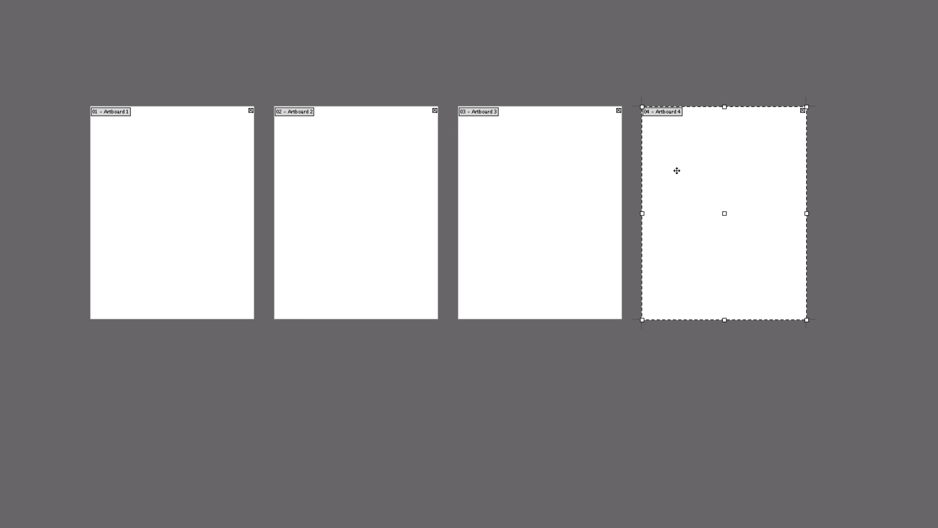
left_click(552, 166)
left_click(348, 167)
left_click(180, 167)
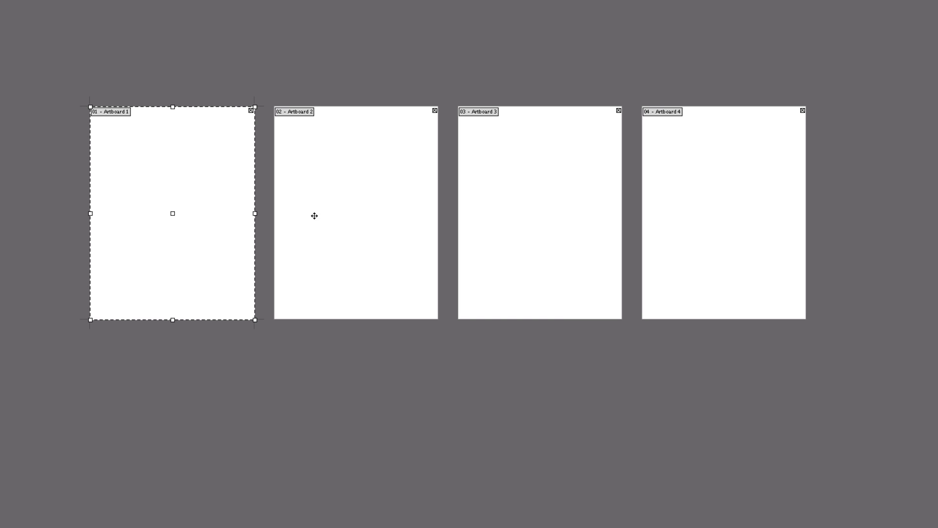
left_click(353, 226)
left_click(549, 235)
left_click(718, 233)
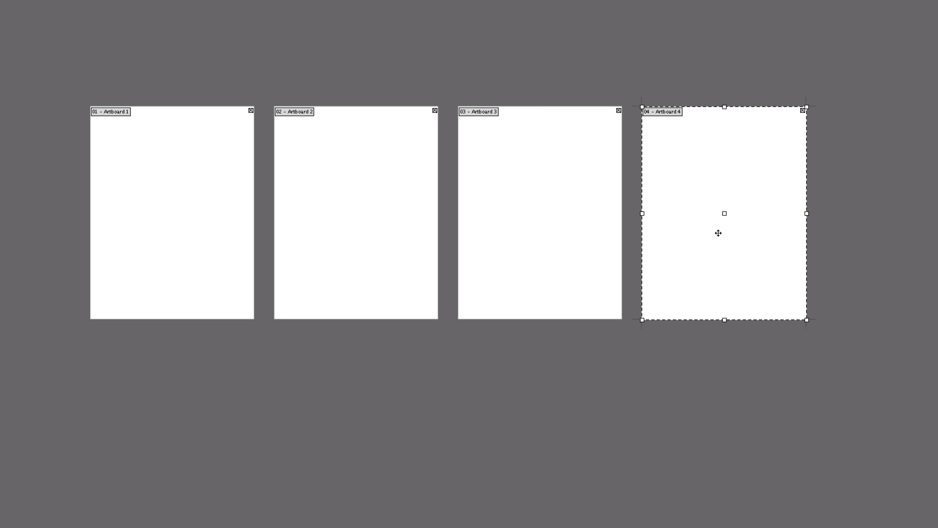
- Shrink Artboard 4 to about 8.5 by 4.83 in by lowering its upper edge and raising its lower edge, and move it below the row
left_click_drag(724, 107, 725, 184)
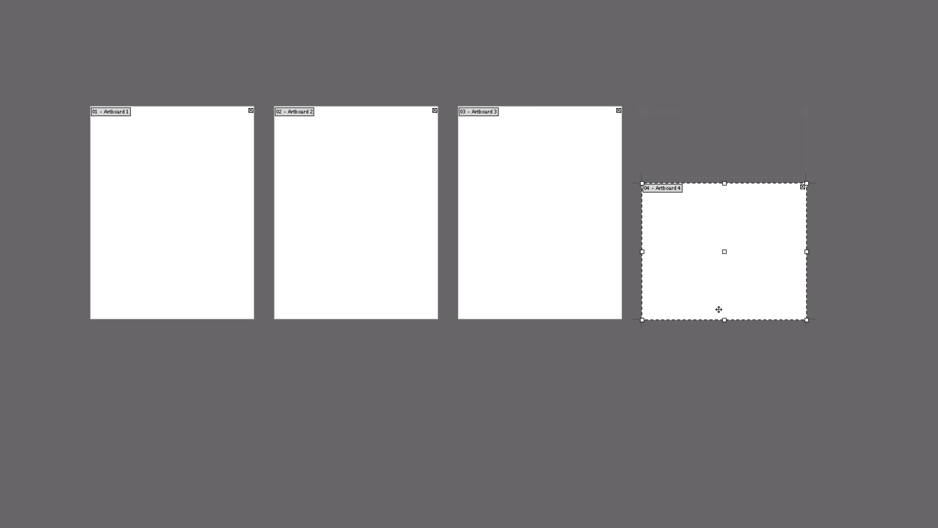
left_click_drag(724, 319, 724, 276)
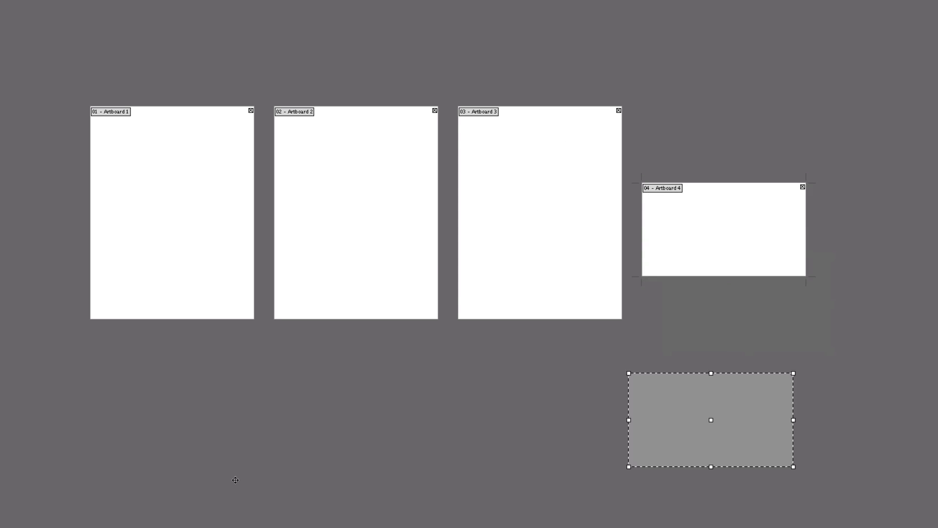
left_click_drag(235, 480, 235, 466)
- Reposition Artboards 3, 2 and 1 into a row farther right above Artboard 4, and select Artboard 4
left_click(541, 264)
left_click_drag(544, 213, 700, 231)
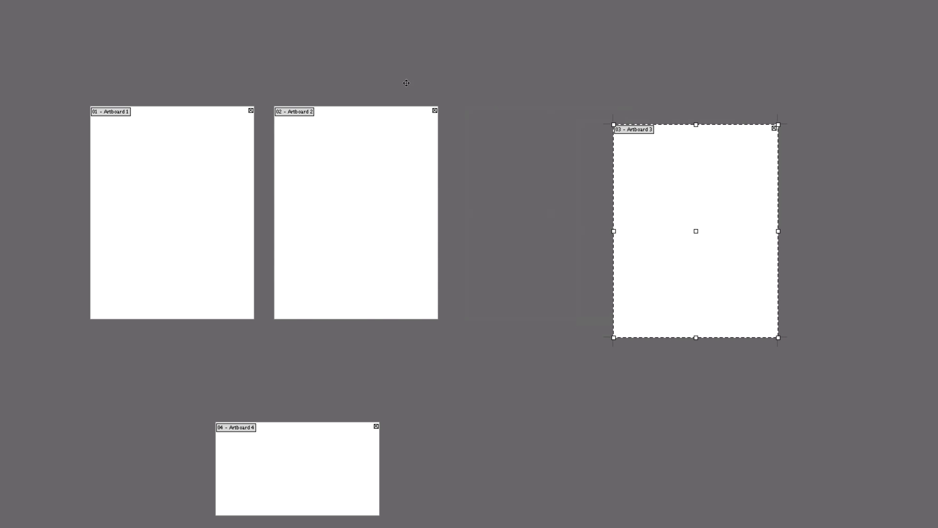
mouse_move(389, 237)
left_mouse_down()
mouse_move(404, 57)
mouse_move(333, 249)
mouse_move(377, 232)
left_mouse_up()
left_click_drag(268, 207, 456, 207)
left_click(296, 458)
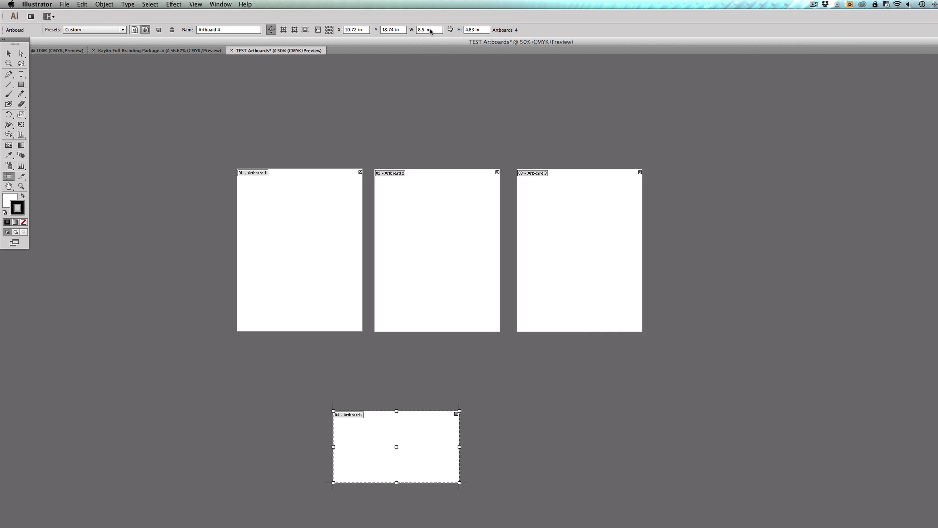
- Set Artboard 4's width and height to 4 in and leave artboard editing
left_click(430, 29)
type("4")
key("Tab")
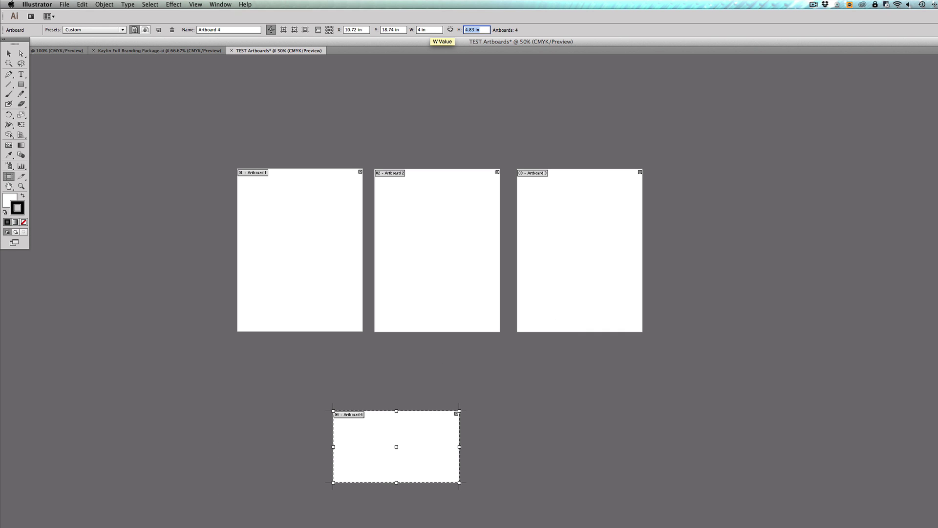
type("4")
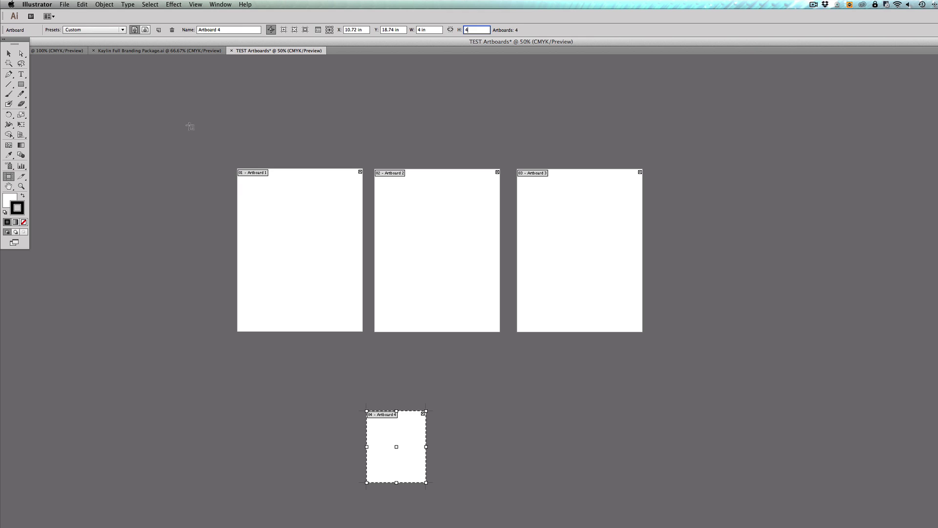
key("Return")
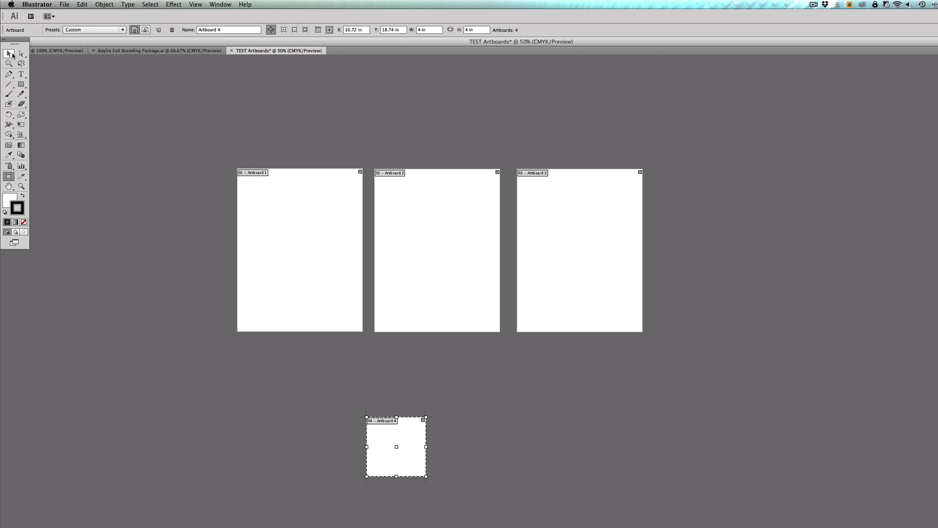
left_click(10, 54)
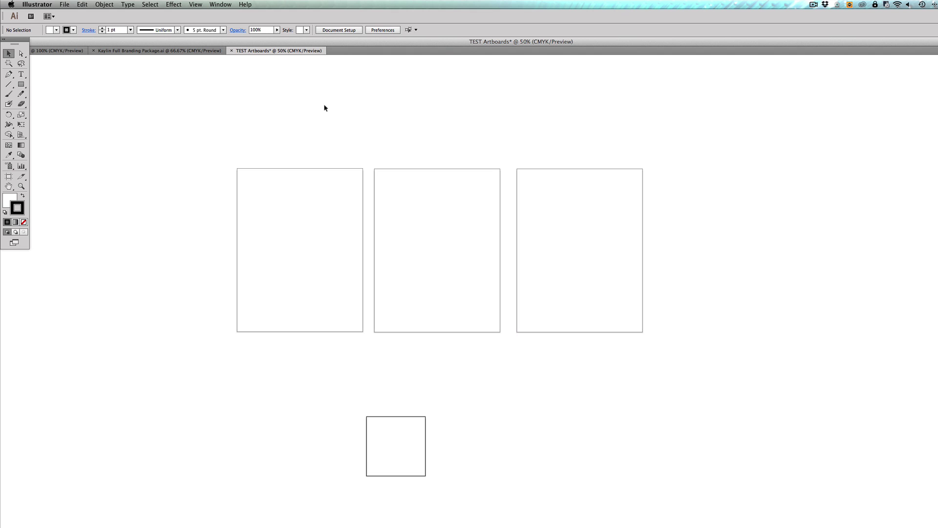
- Try to move the artboards with the Selection tool while outside artboard editing
left_click_drag(294, 246, 636, 490)
left_click_drag(577, 234, 430, 276)
left_click_drag(486, 207, 387, 486)
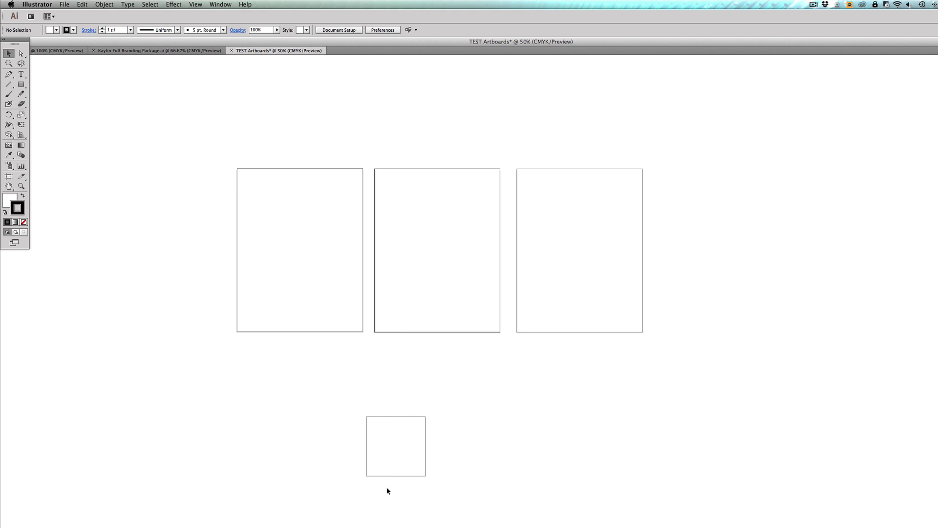
- Enter artboard editing from the document setup and move Artboard 4 to the right of Artboard 3, at about X 32.28 in, Y 5.99 in
left_click(341, 30)
left_click(600, 233)
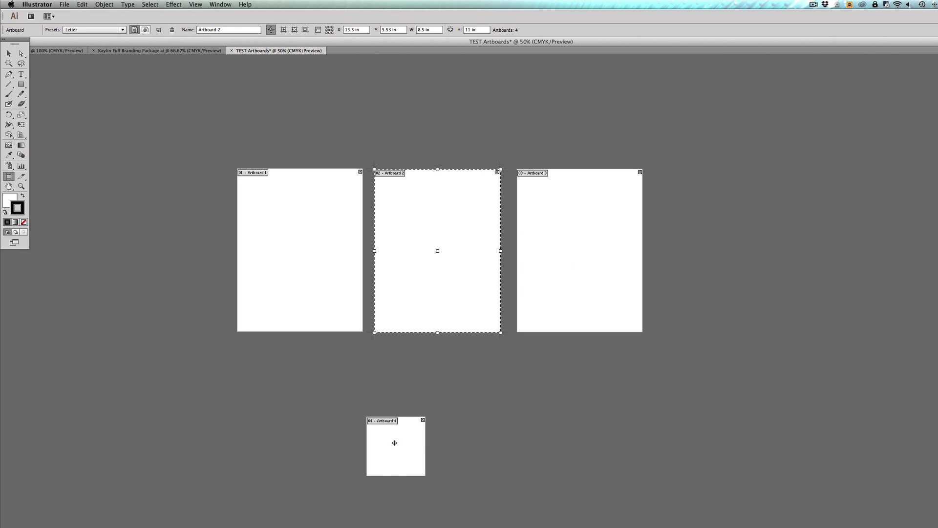
left_click_drag(394, 441, 700, 256)
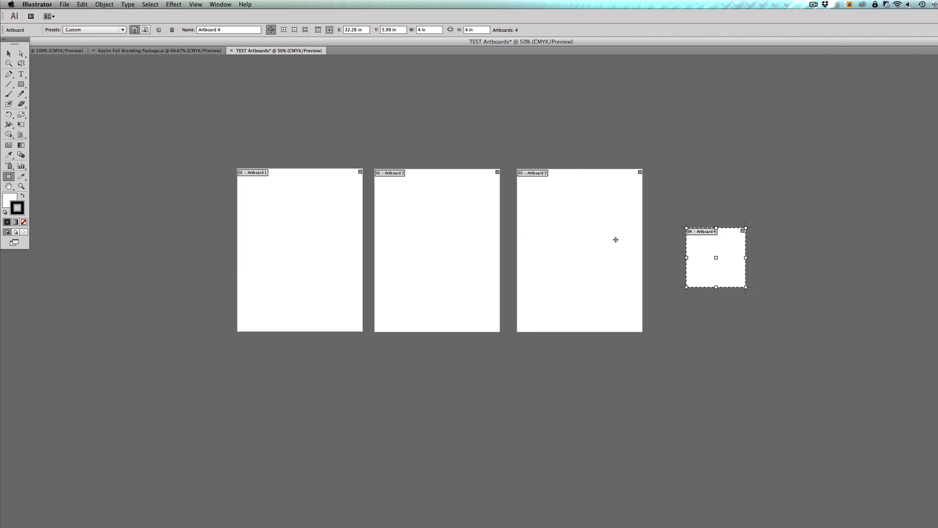
- Shift Artboard 3 slightly right to about X 24.31 in, select Artboard 4 and leave artboard editing
left_click_drag(615, 239, 632, 240)
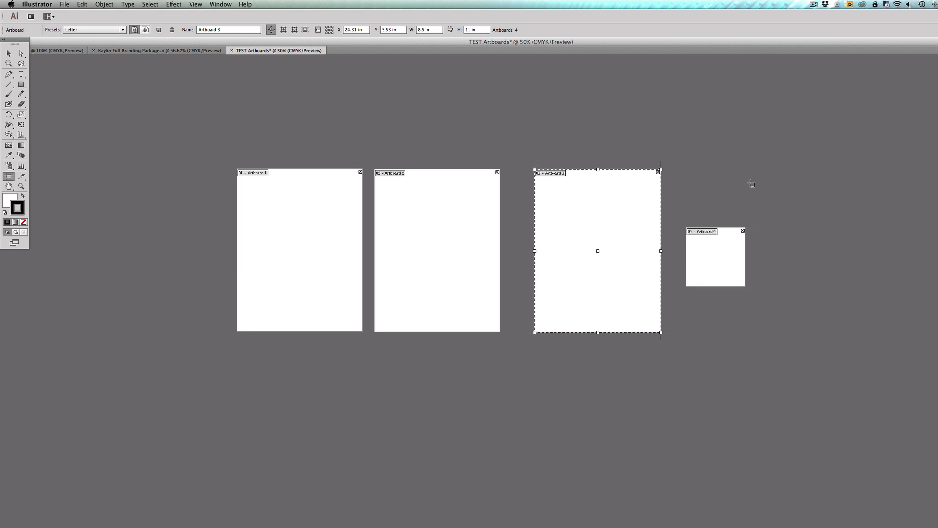
left_click(702, 234)
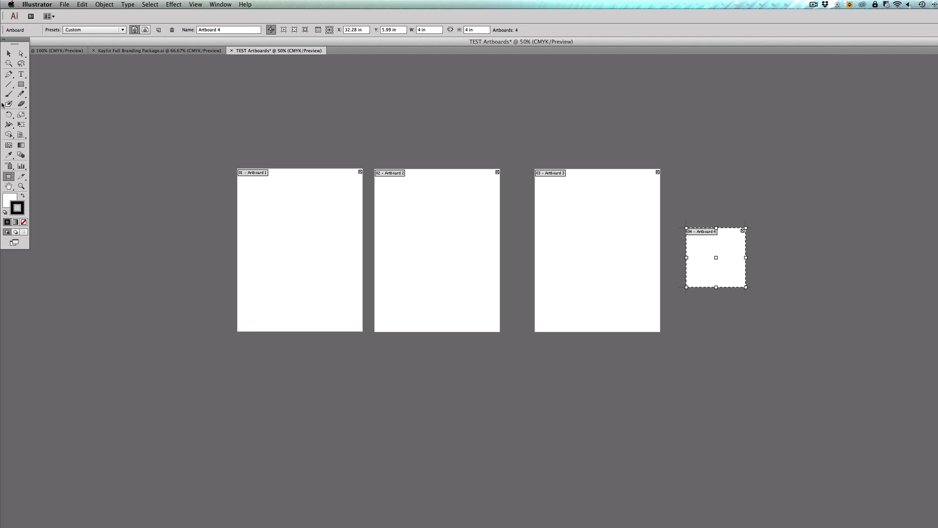
left_click(9, 55)
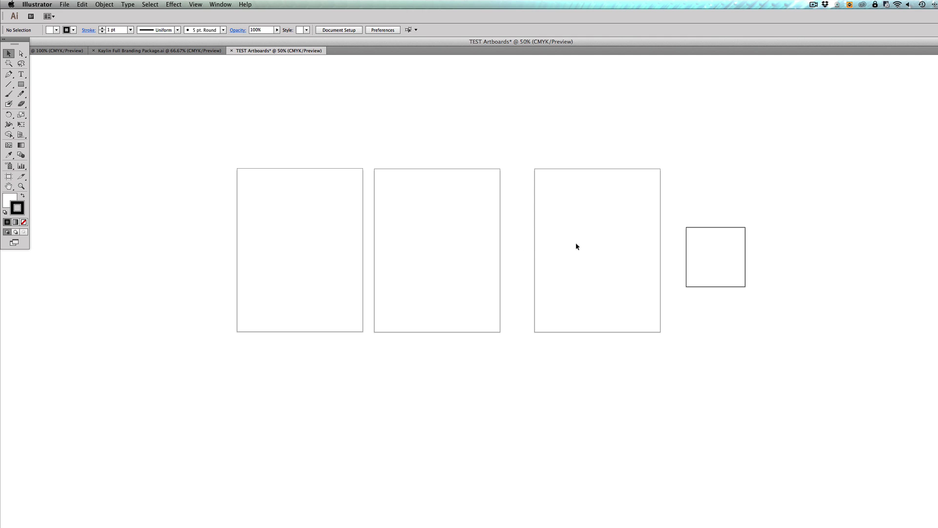